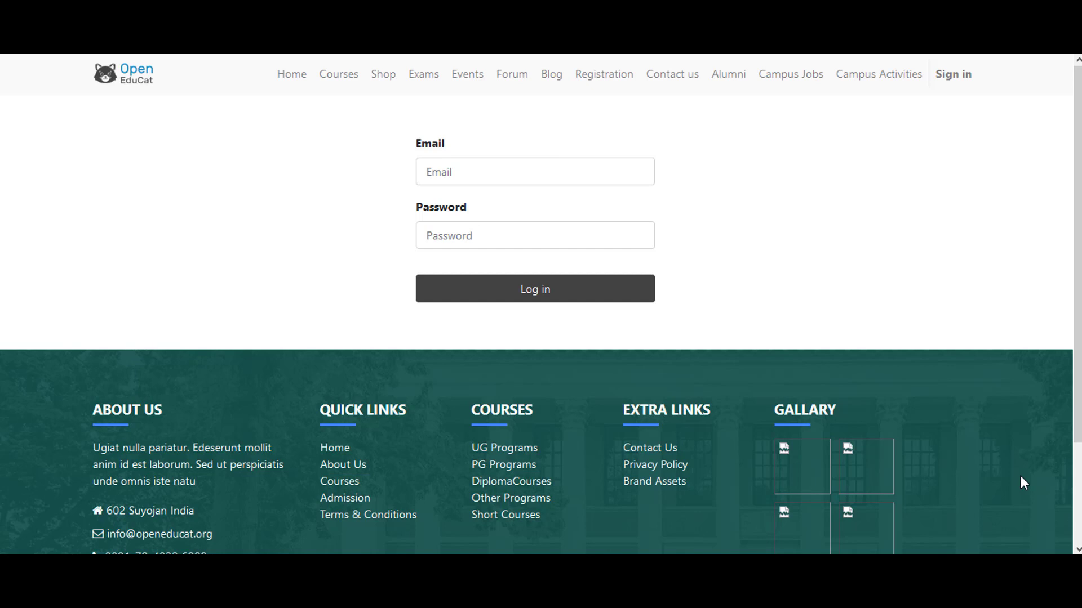
# Step: Enter the admin login name and the account password on the sign-in page
pyautogui.click(521, 167)
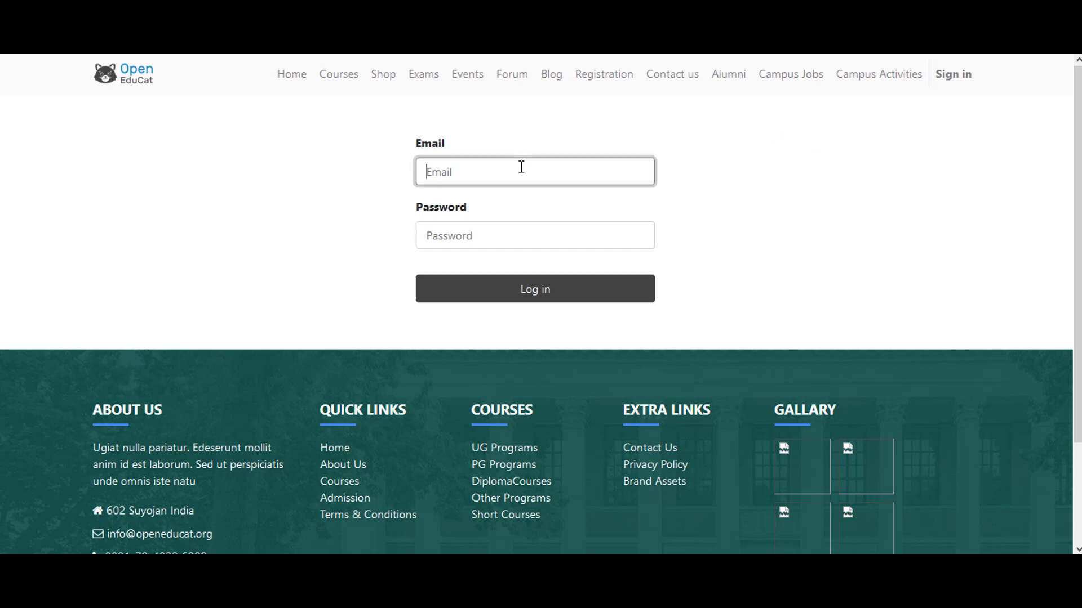
pyautogui.write('admin')
pyautogui.press('Tab')
pyautogui.write('admin')
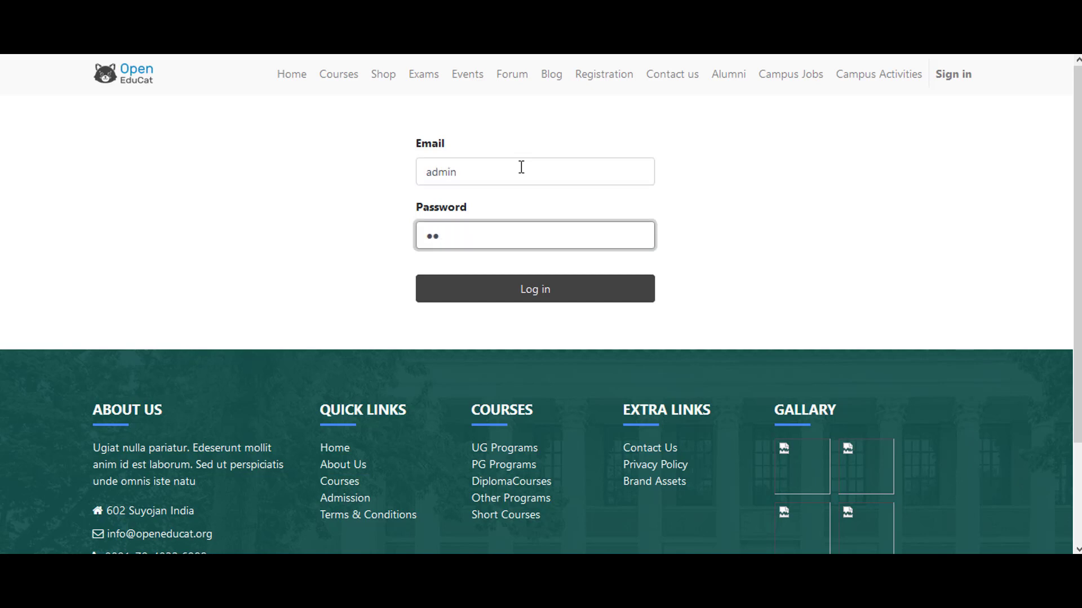
# Step: Sign in and open the Faculties list in the OpenEduCat app
pyautogui.click(532, 299)
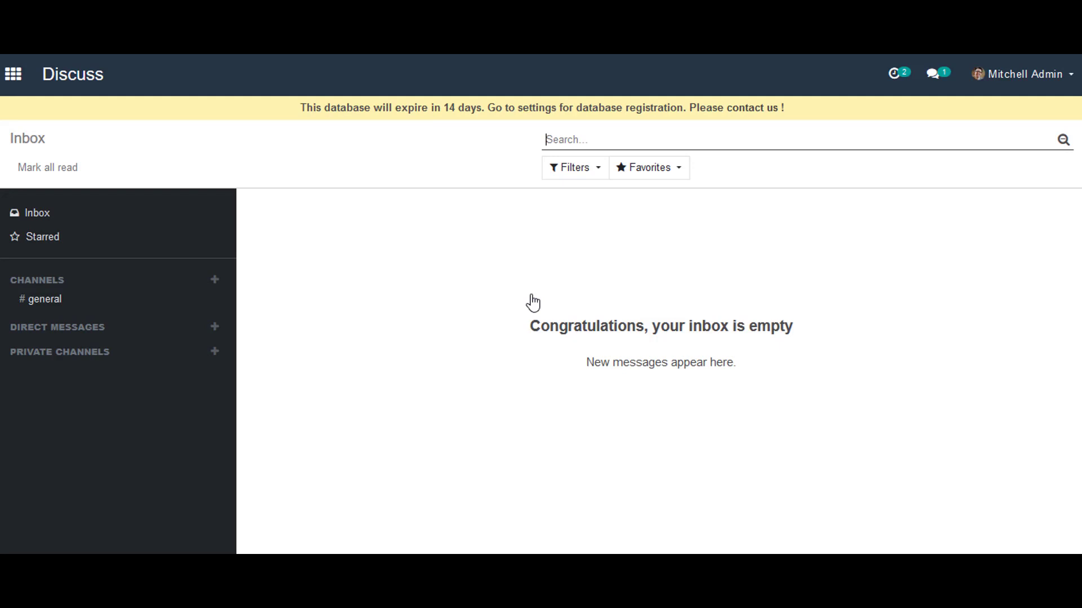
pyautogui.click(14, 75)
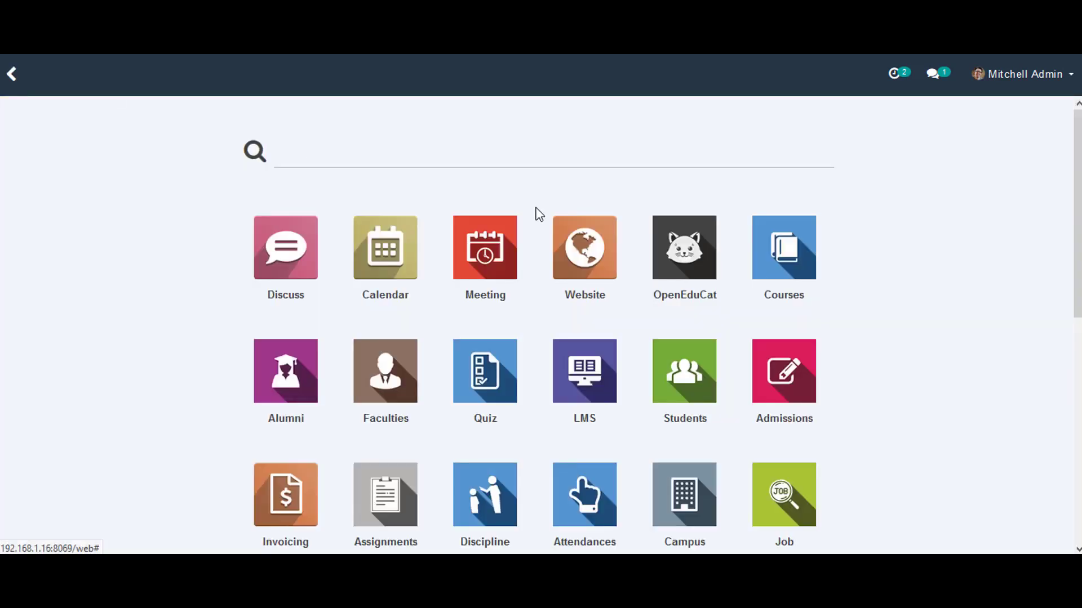
pyautogui.click(652, 269)
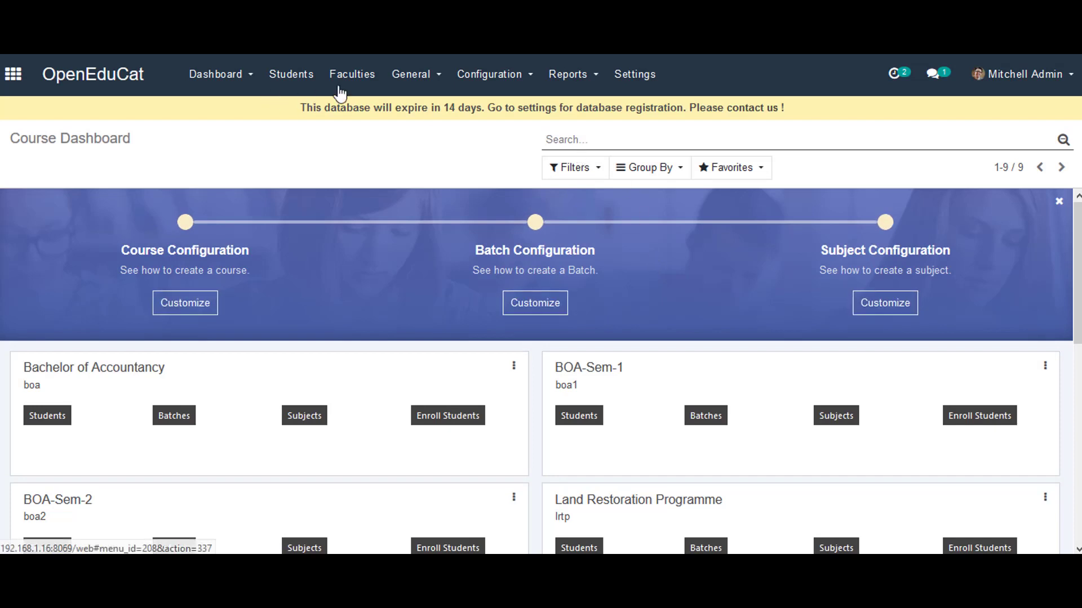
pyautogui.click(371, 83)
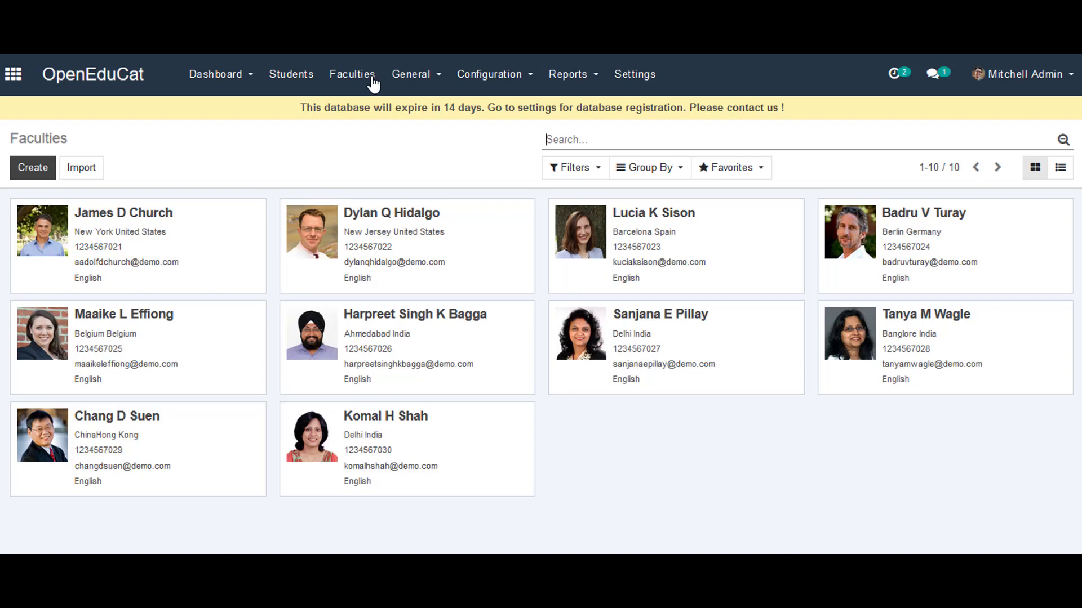
# Step: Create a new faculty with title Mister and the faculty's first, middle and last names
pyautogui.click(14, 172)
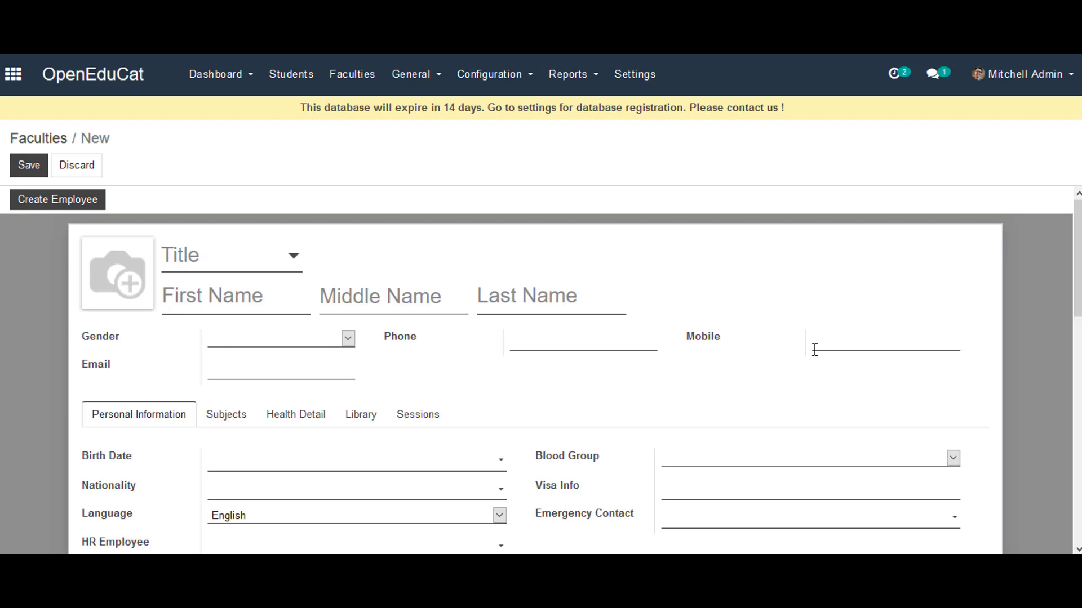
pyautogui.click(293, 259)
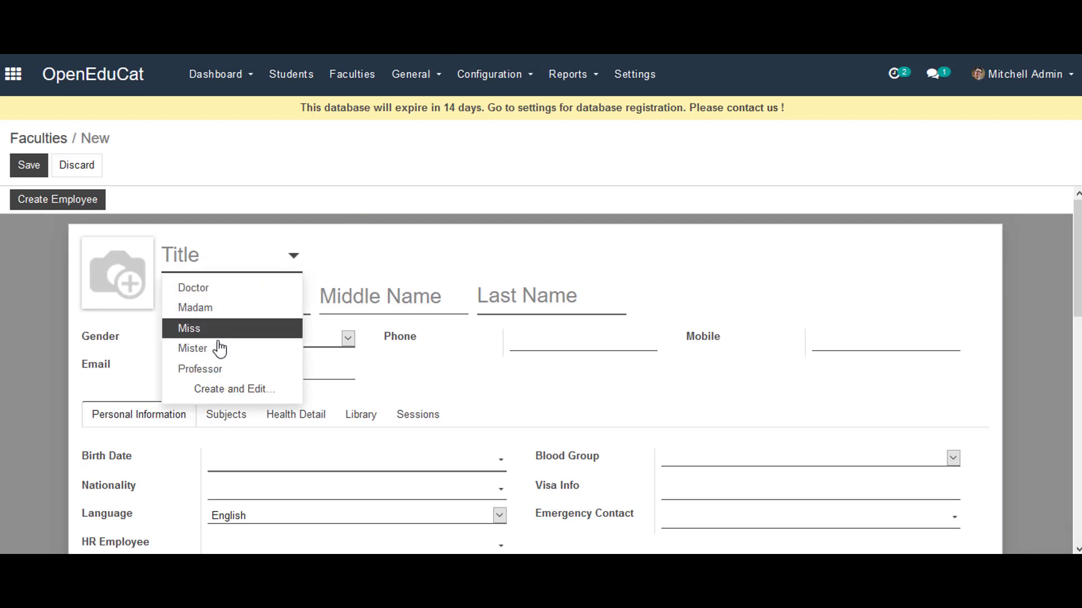
pyautogui.click(219, 350)
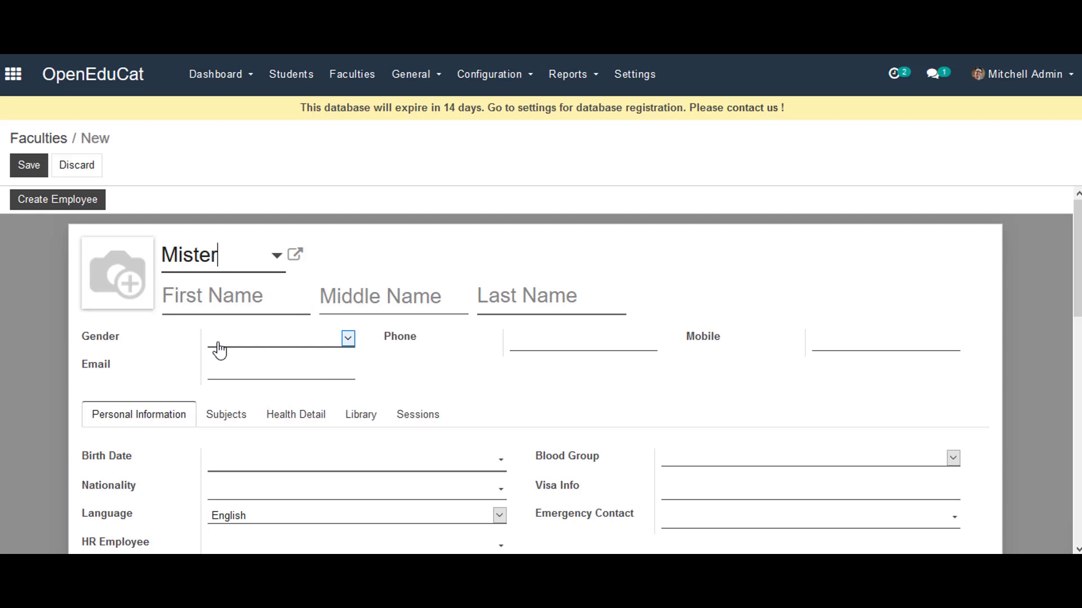
pyautogui.click(212, 285)
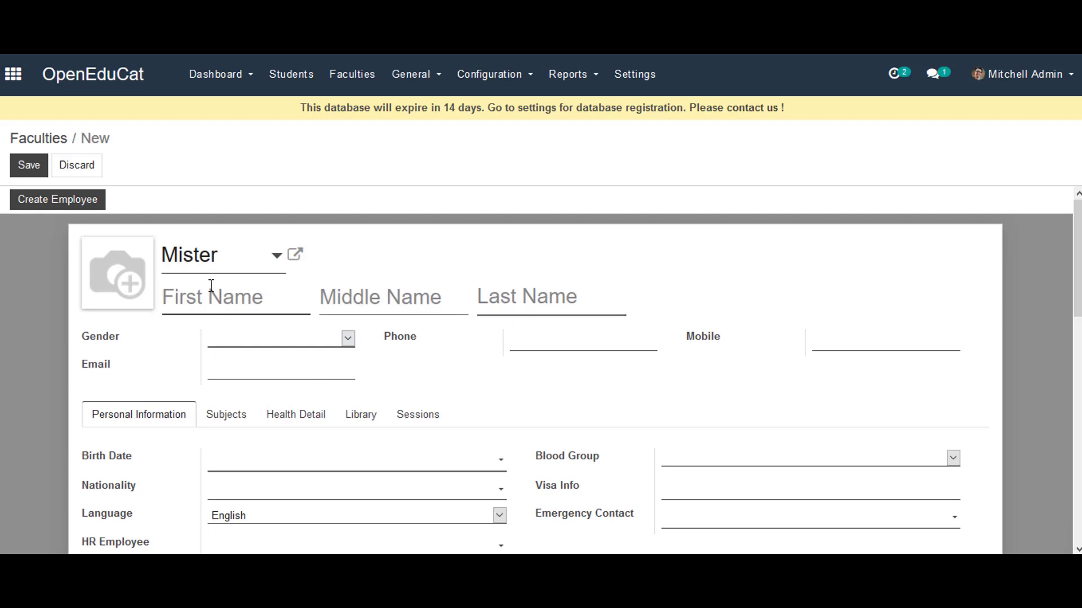
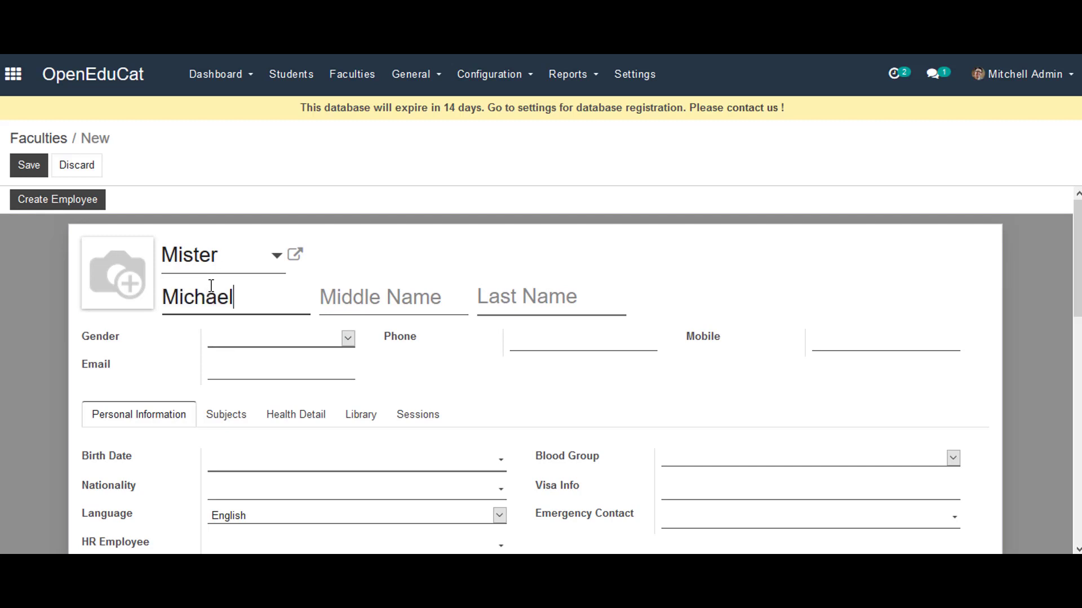
pyautogui.press('Tab')
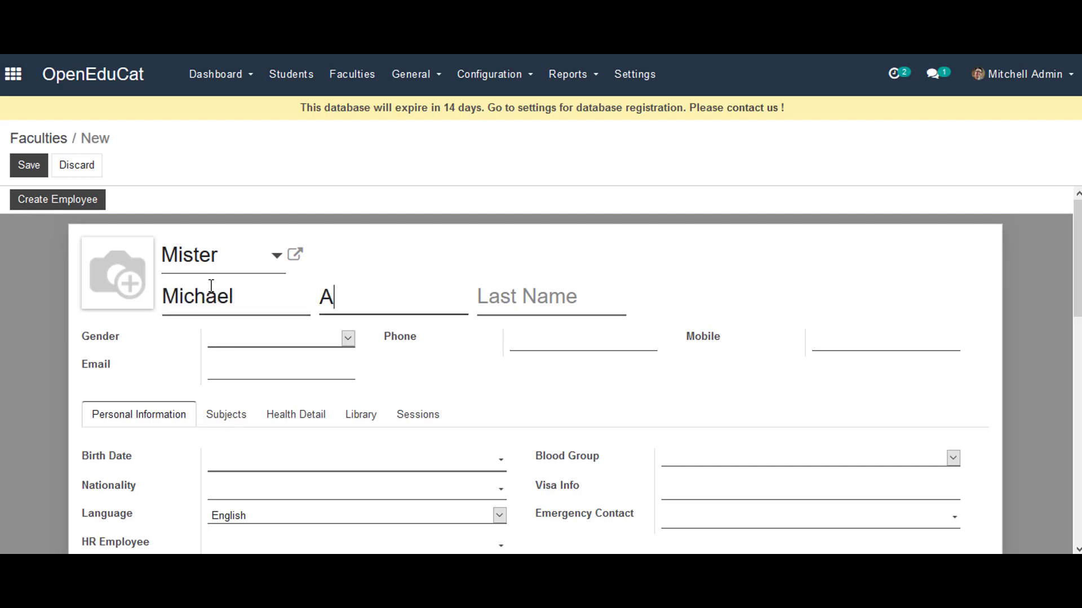
pyautogui.press('Tab')
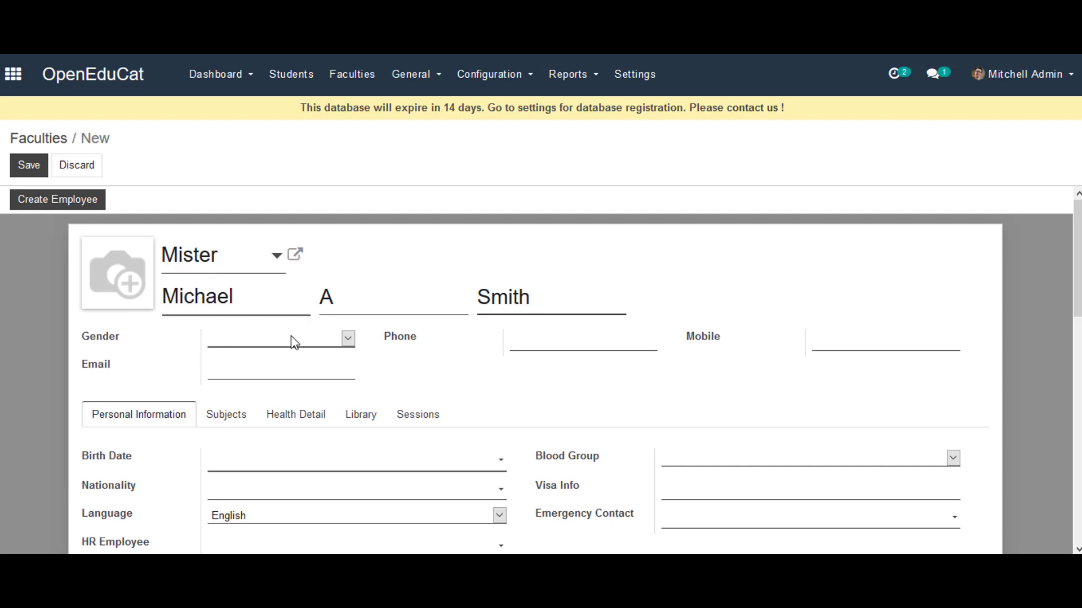
# Step: Set the gender to Male and fill in the faculty's e-mail address
pyautogui.click(348, 339)
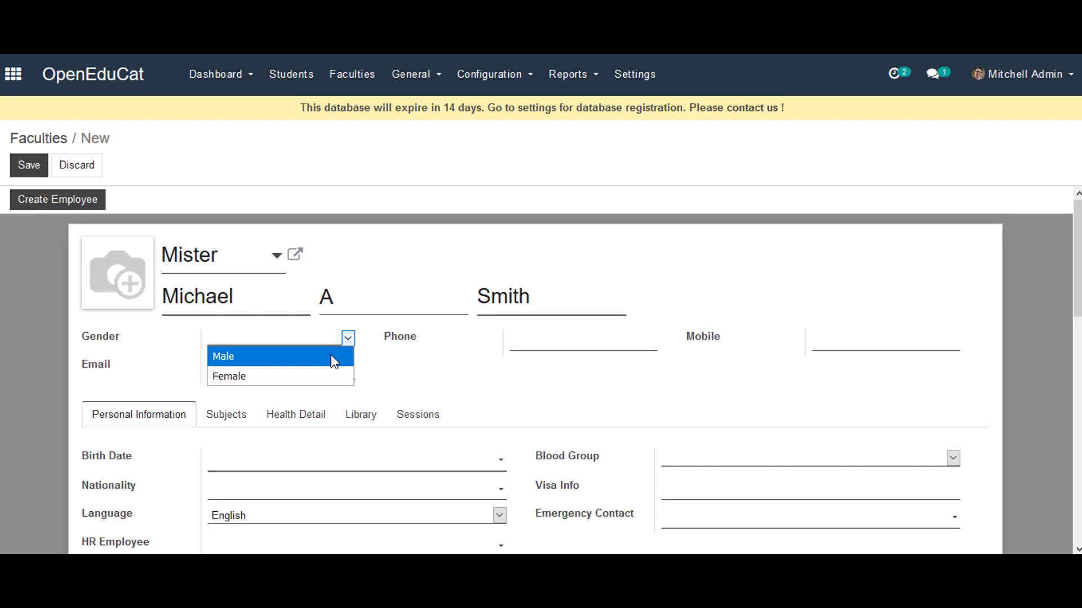
pyautogui.click(330, 354)
pyautogui.click(295, 366)
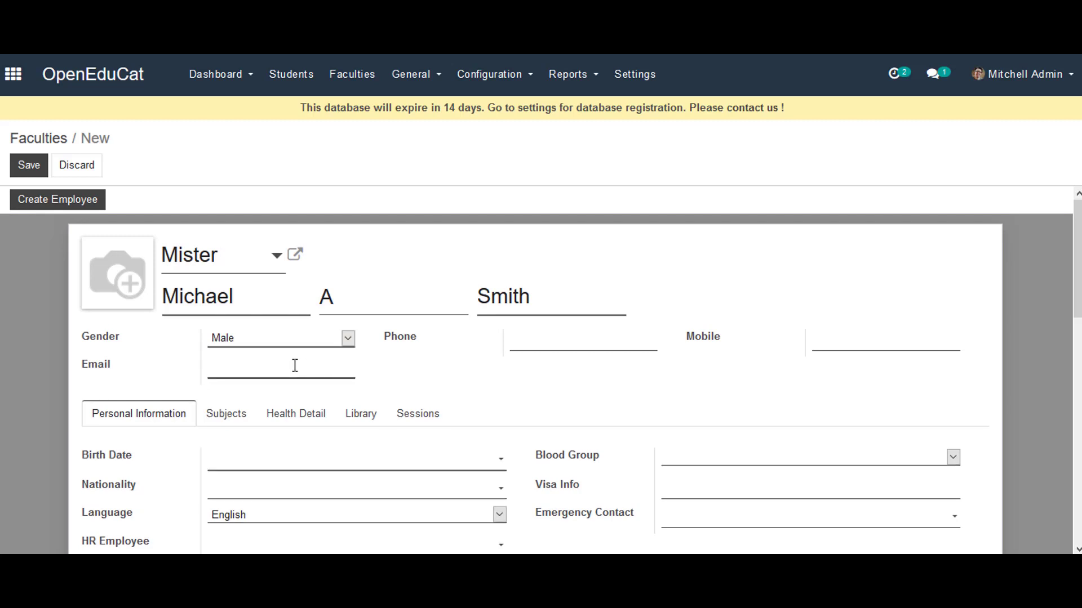
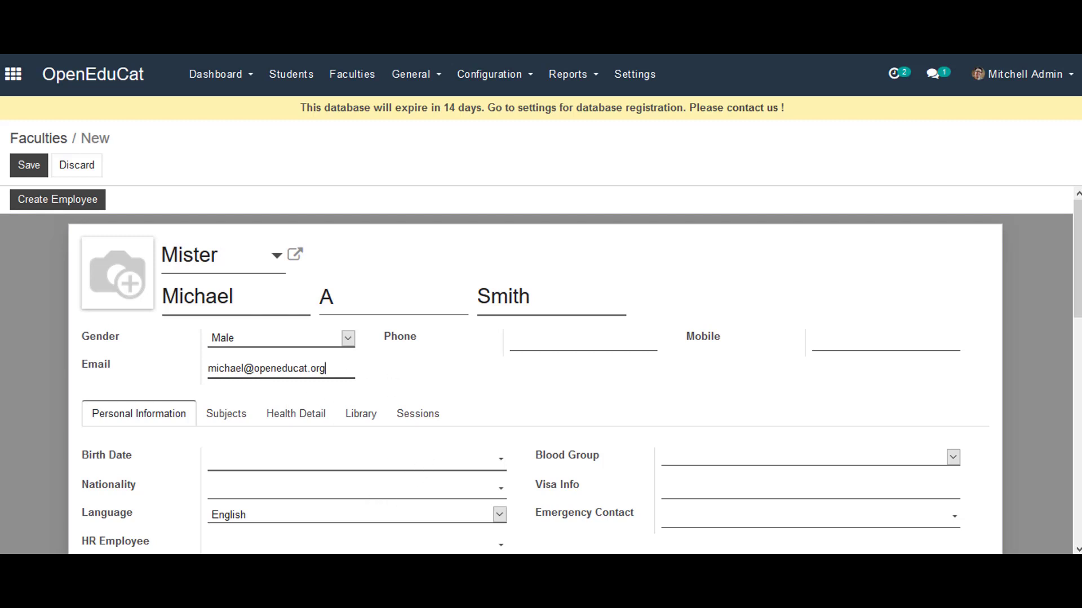
# Step: Pick 06/06/1991 as the birth date, going back to 1991, then June, then day 6
pyautogui.click(471, 464)
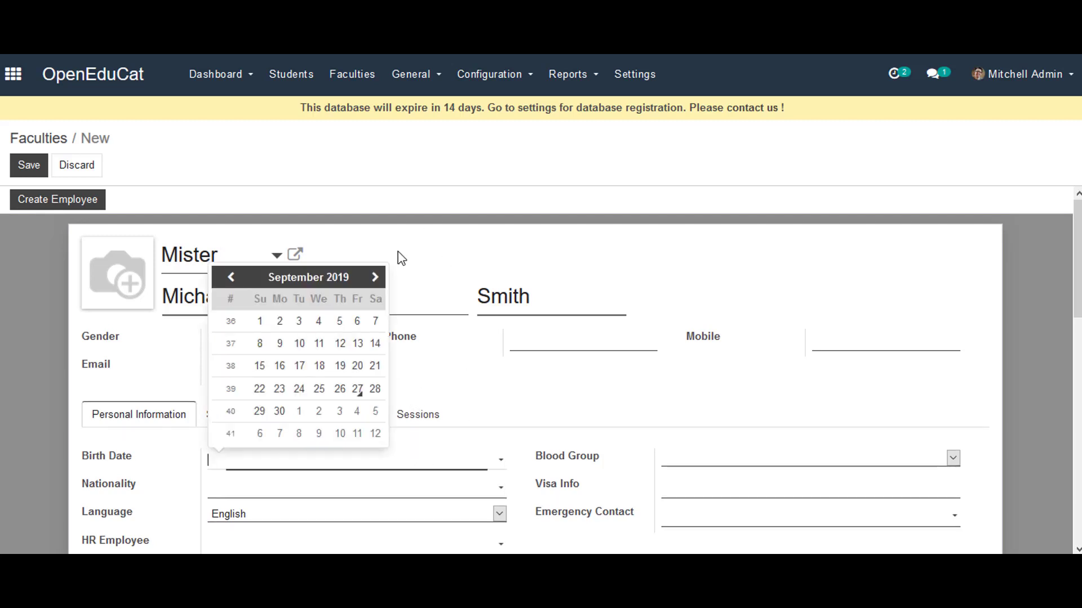
pyautogui.click(309, 276)
pyautogui.click(309, 280)
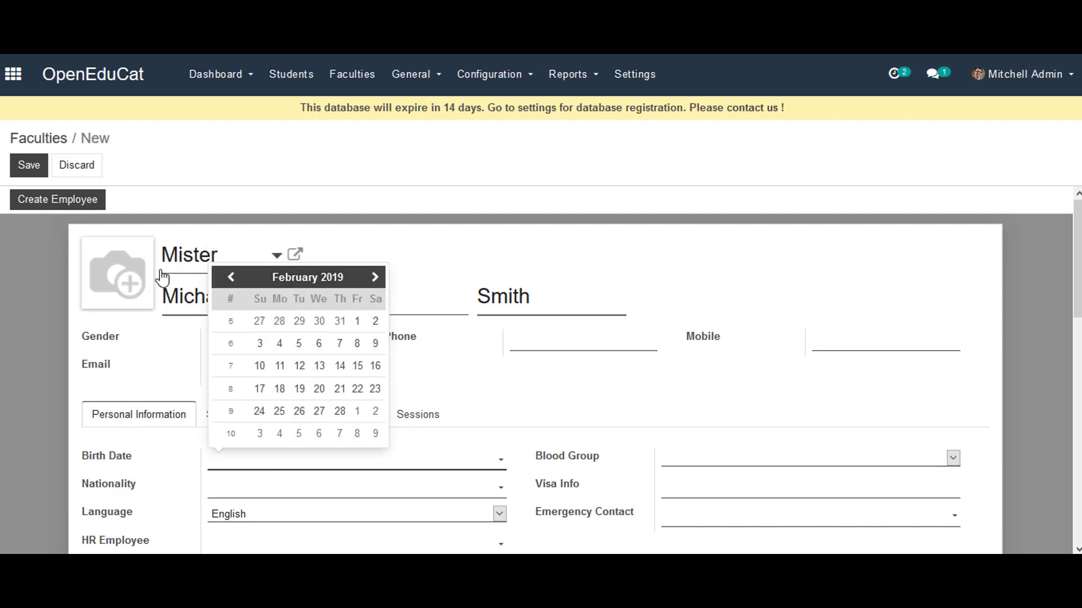
pyautogui.click(293, 280)
pyautogui.click(287, 285)
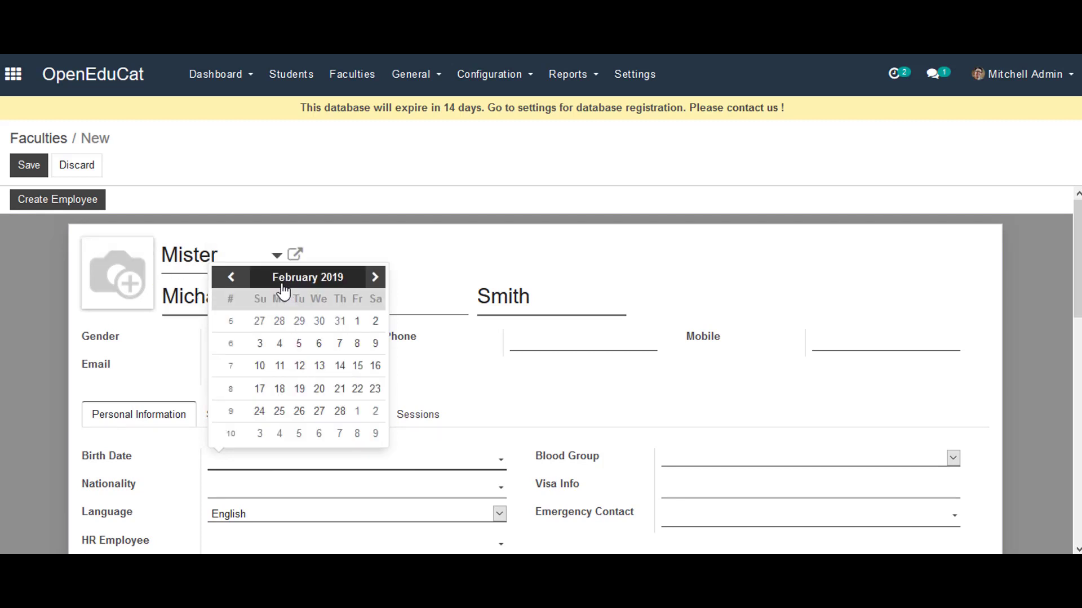
pyautogui.click(284, 279)
pyautogui.click(297, 254)
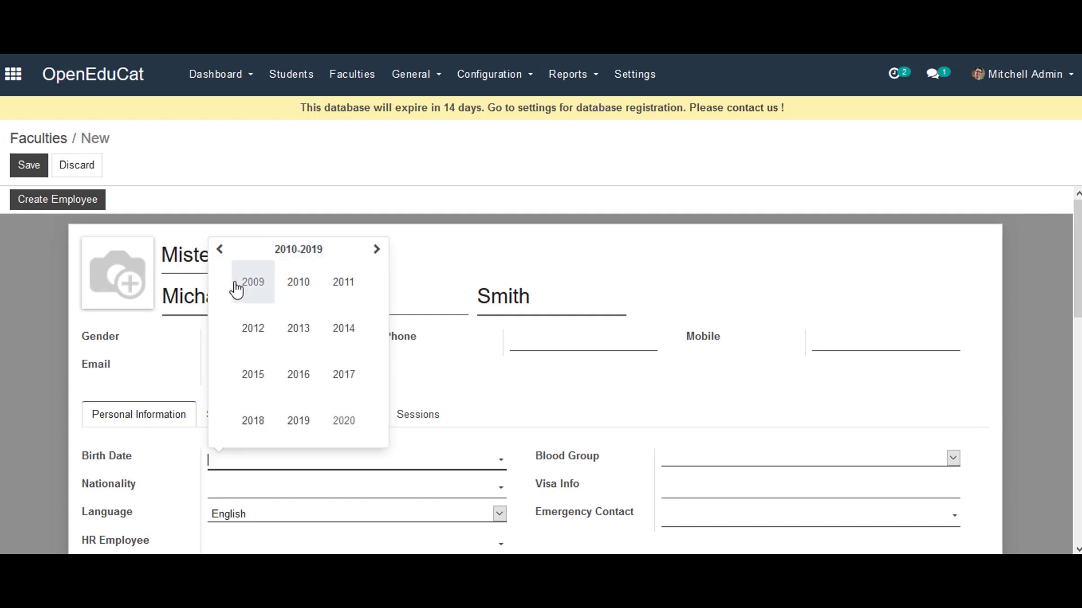
pyautogui.click(221, 251)
pyautogui.click(221, 251)
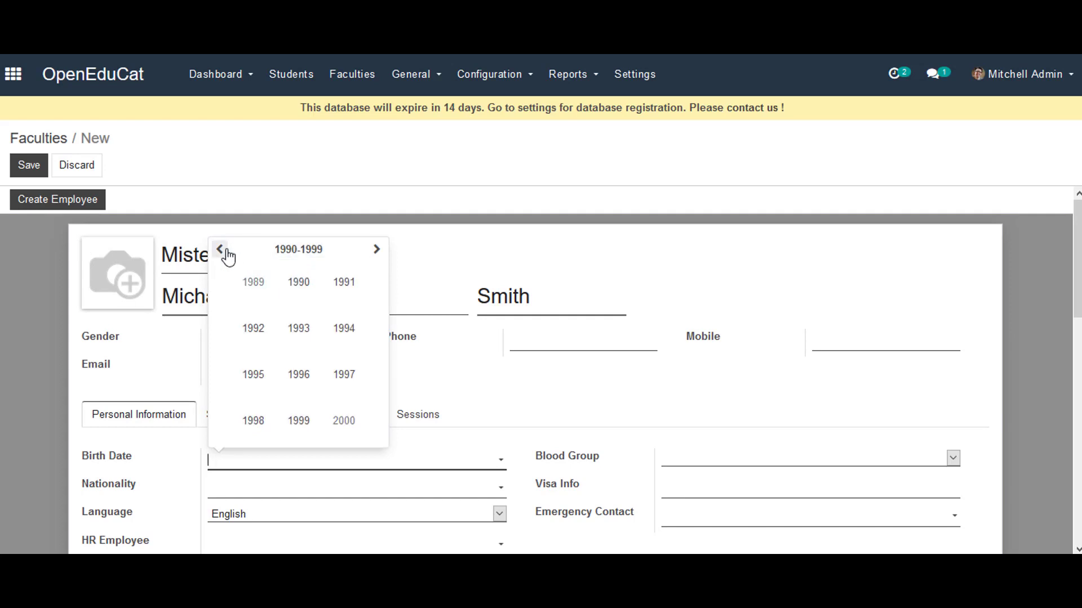
pyautogui.click(345, 288)
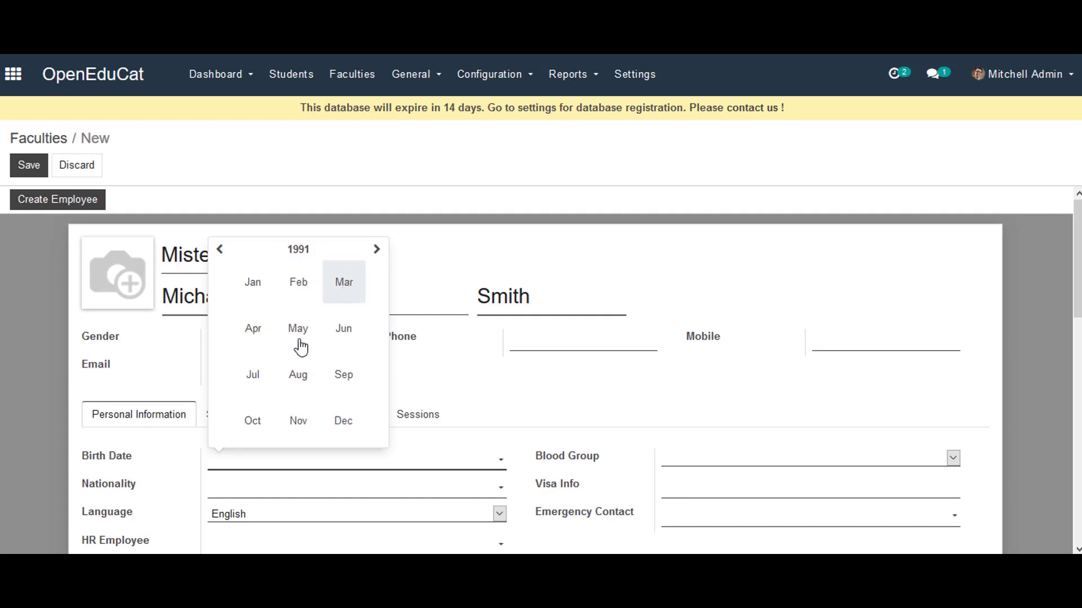
pyautogui.click(344, 329)
pyautogui.click(340, 344)
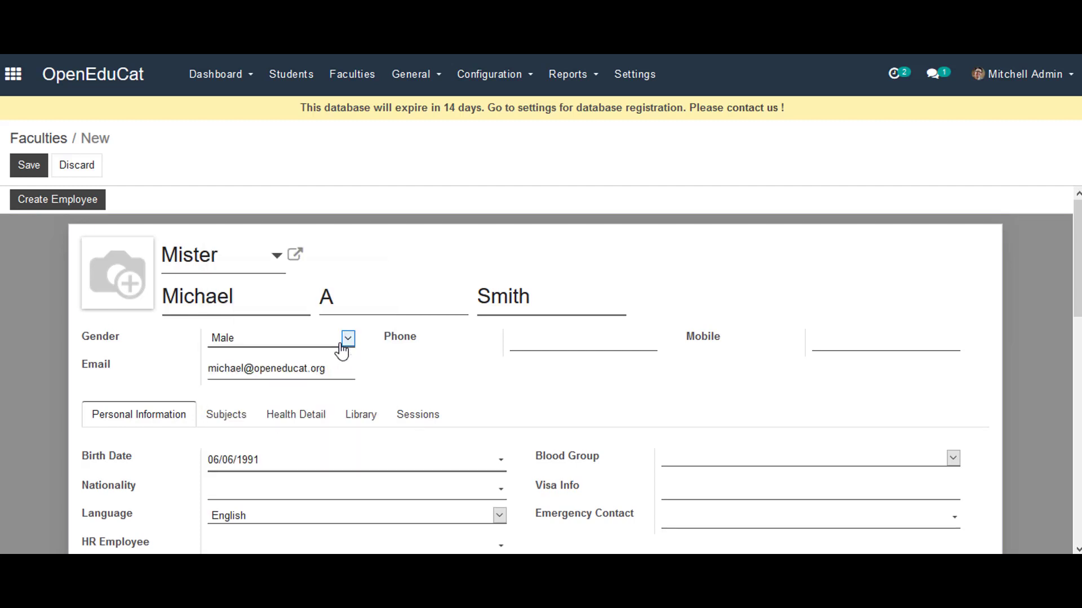
pyautogui.scroll(-5, 394, 367)
pyautogui.scroll(5, 315, 316)
# Step: Save the new faculty record and view its Subjects tab
pyautogui.click(23, 164)
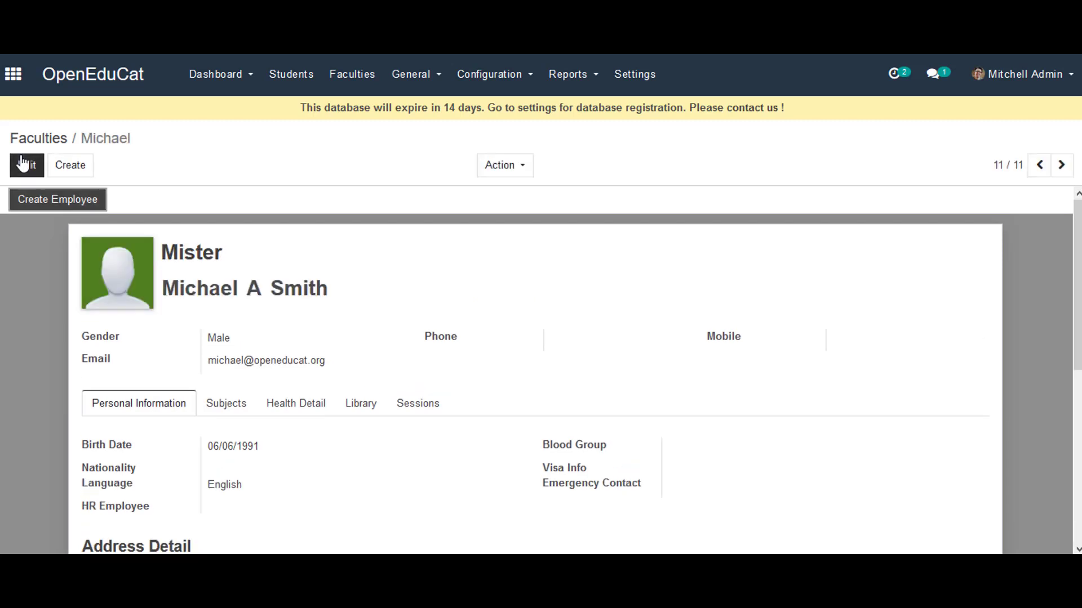
pyautogui.click(225, 409)
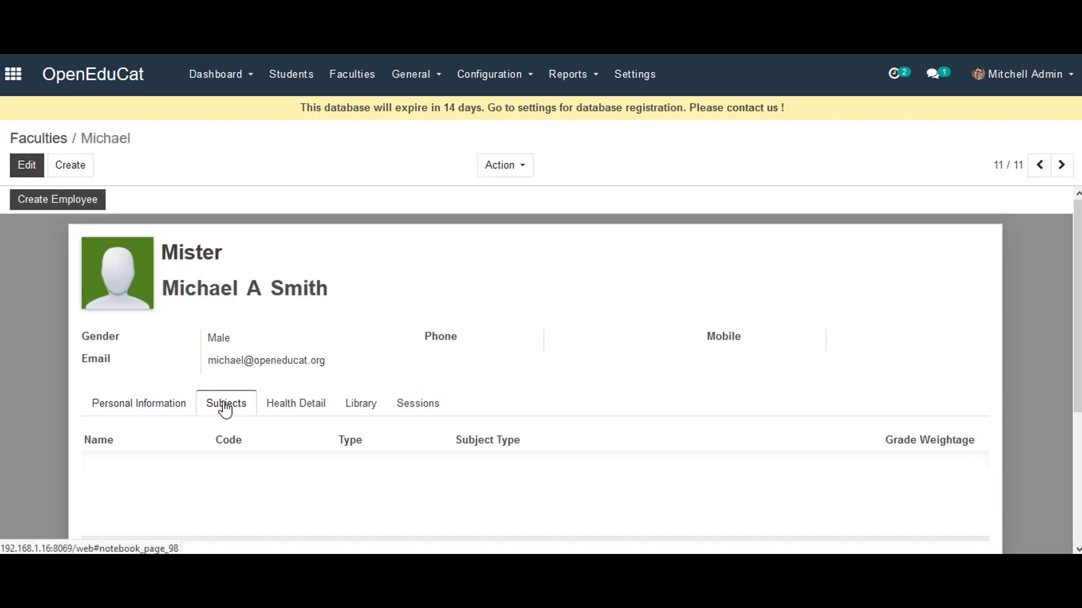
pyautogui.scroll(-2, 222, 406)
pyautogui.scroll(2, 222, 405)
# Step: Add subjects Financial Accounting, Taxation and Business Management to the faculty, then save
pyautogui.click(23, 166)
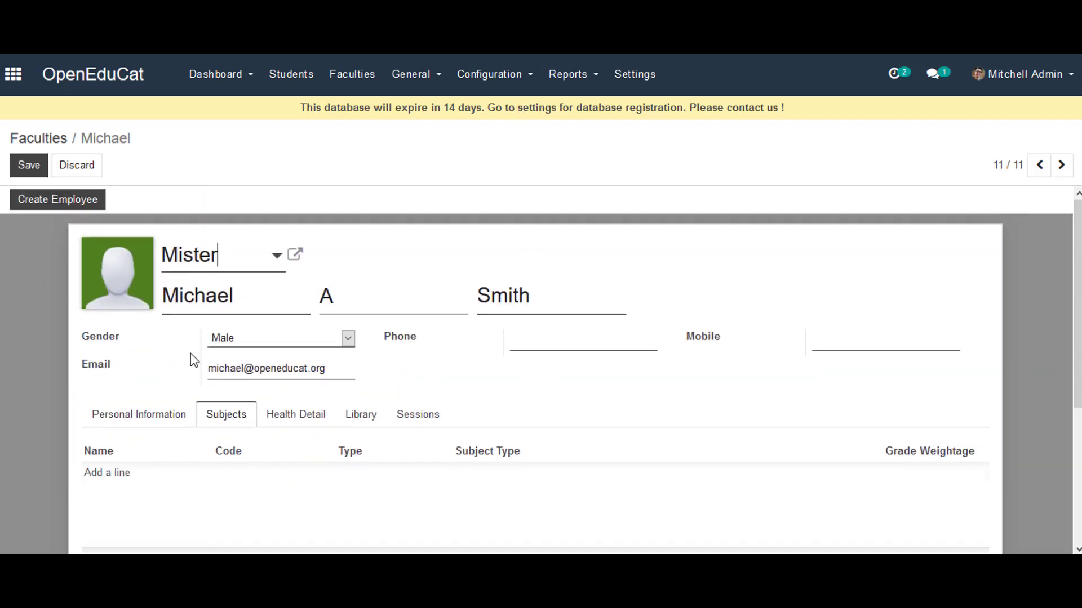
pyautogui.click(113, 479)
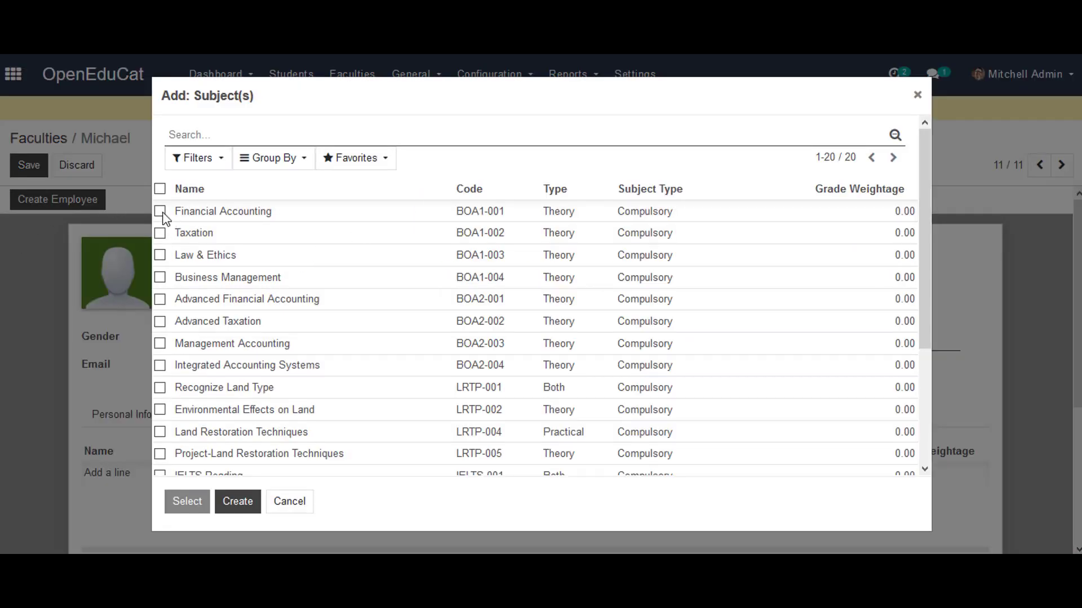
pyautogui.click(161, 212)
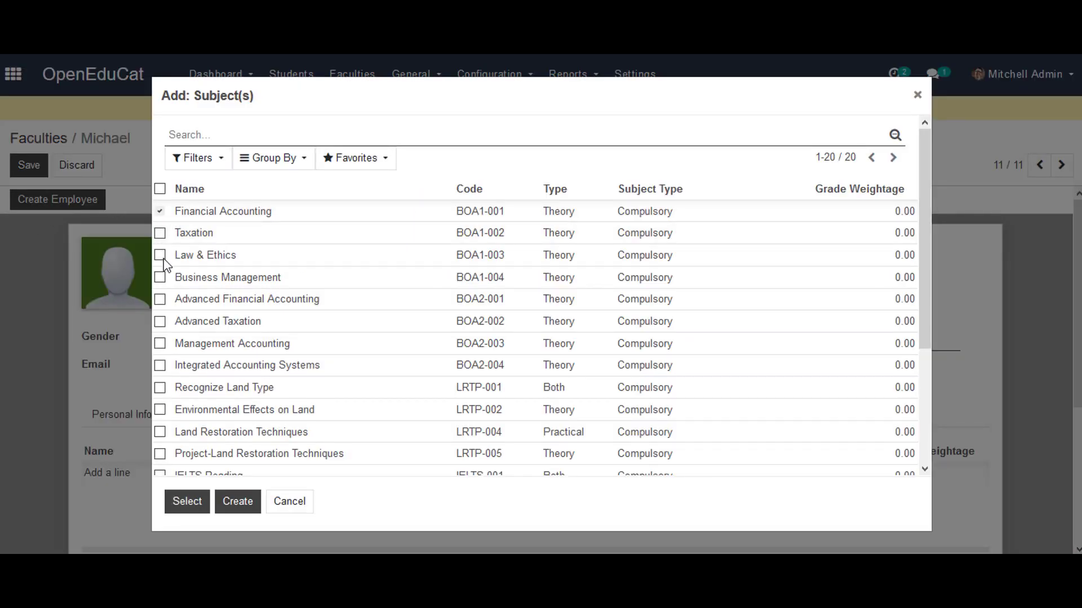
pyautogui.click(160, 233)
pyautogui.click(160, 278)
pyautogui.click(187, 502)
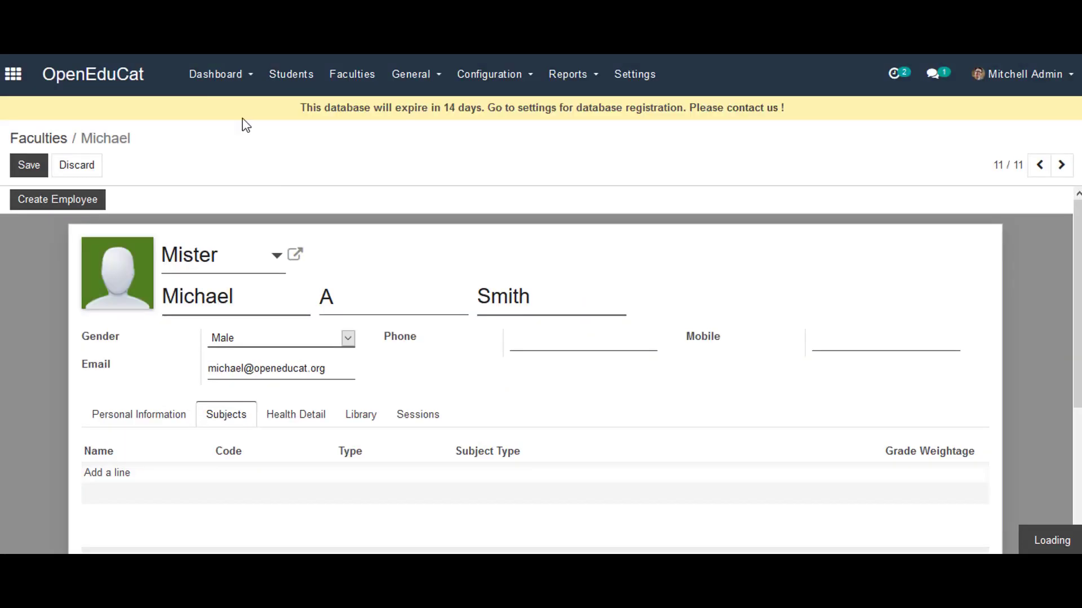
pyautogui.click(23, 163)
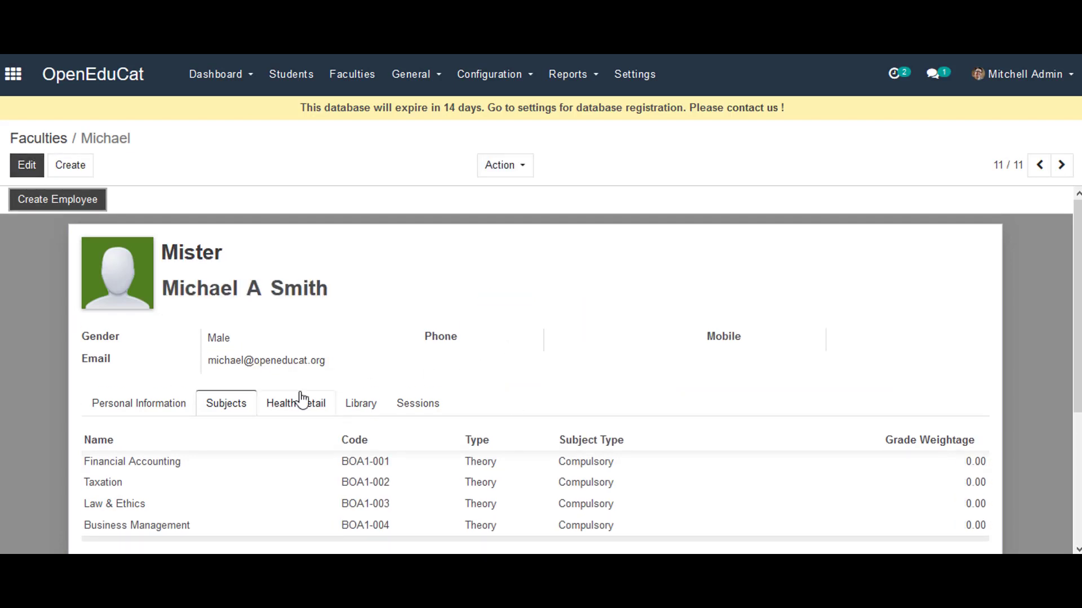
pyautogui.click(307, 413)
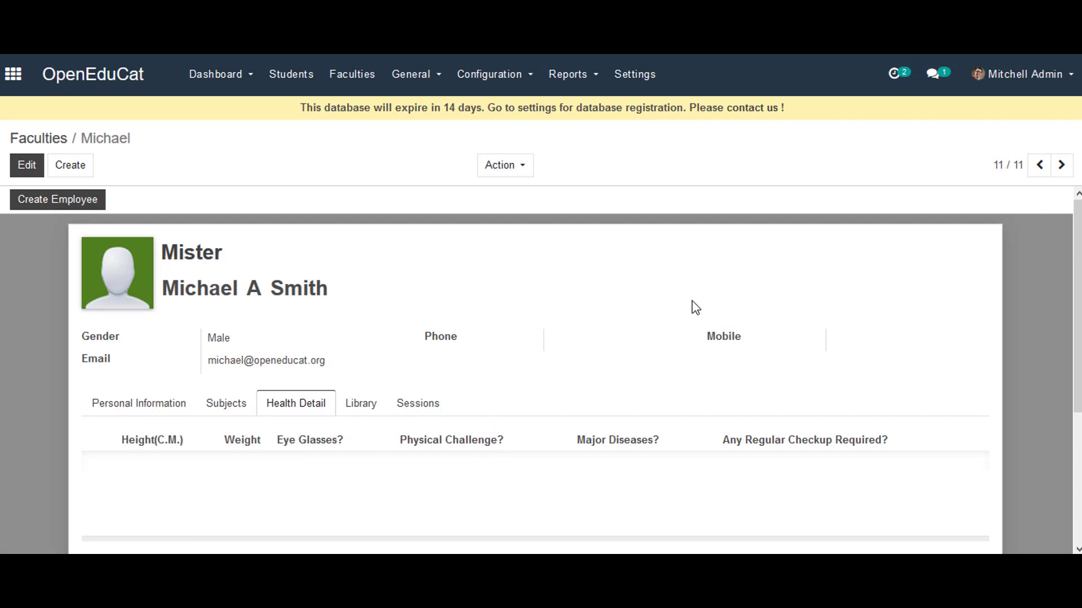
pyautogui.click(358, 401)
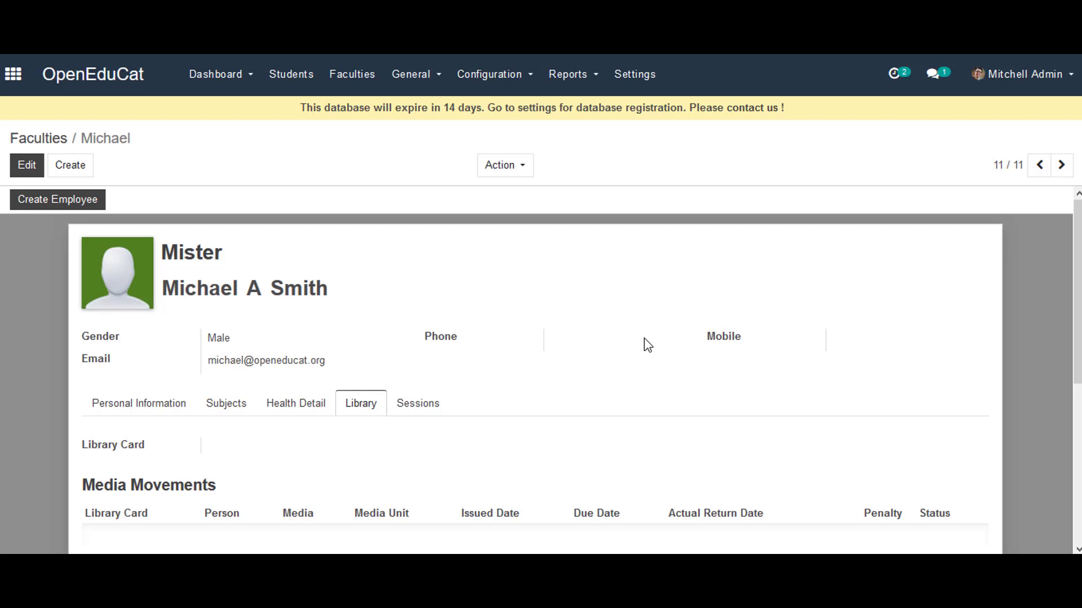
pyautogui.click(421, 409)
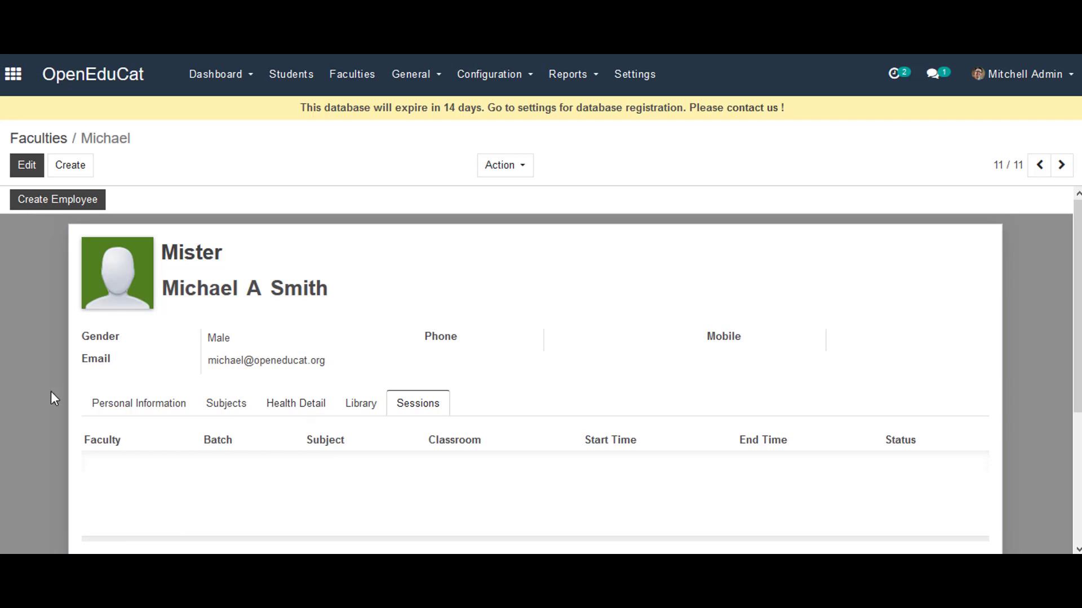
pyautogui.click(117, 417)
pyautogui.scroll(-5, 442, 490)
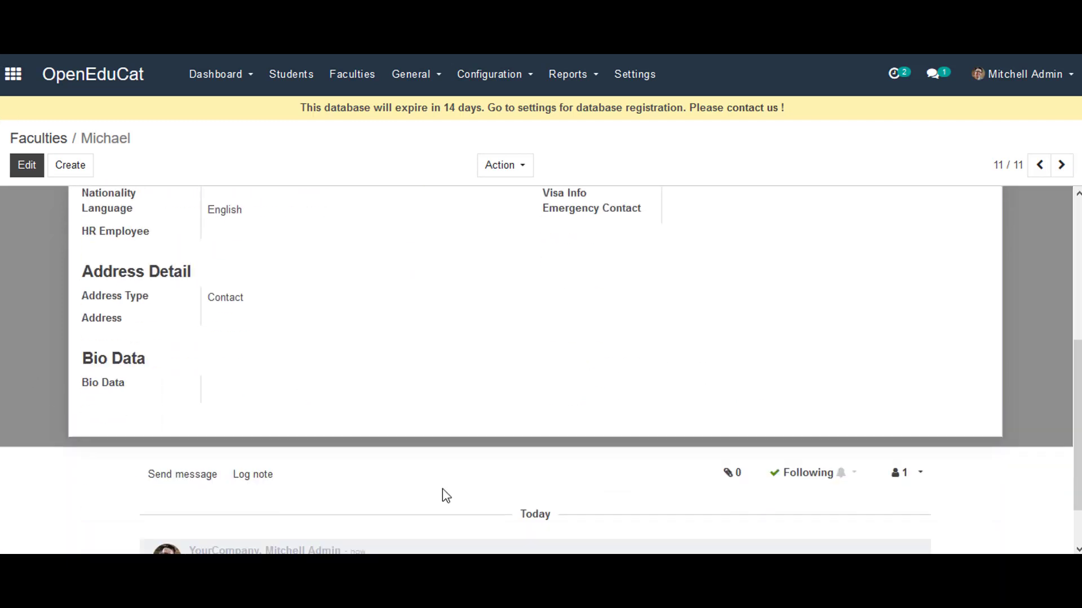
pyautogui.scroll(5, 355, 382)
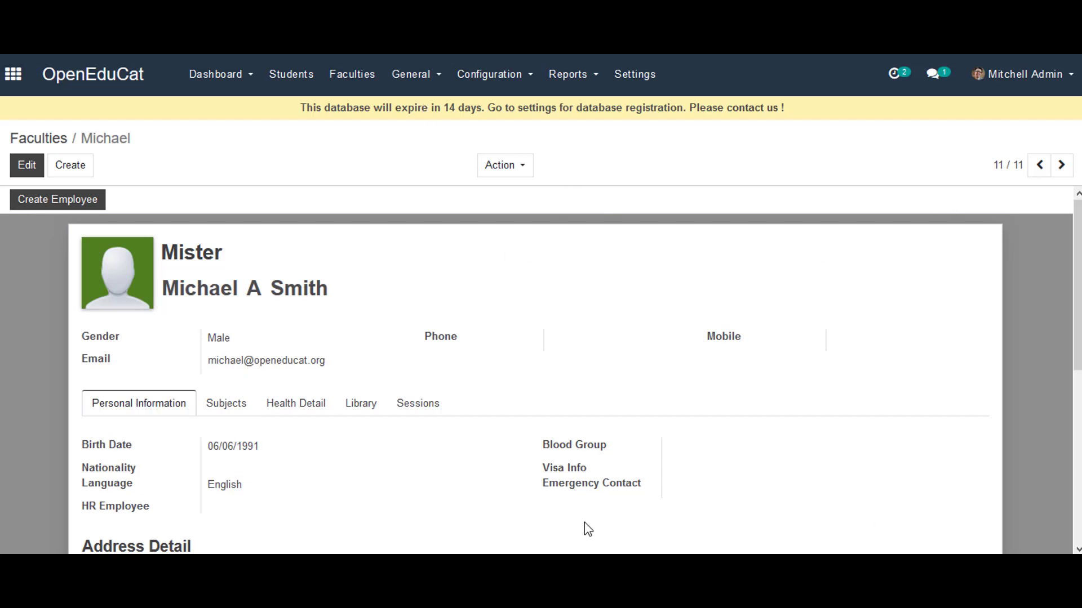
# Step: Create an HR employee and user linked to the faculty record
pyautogui.click(59, 201)
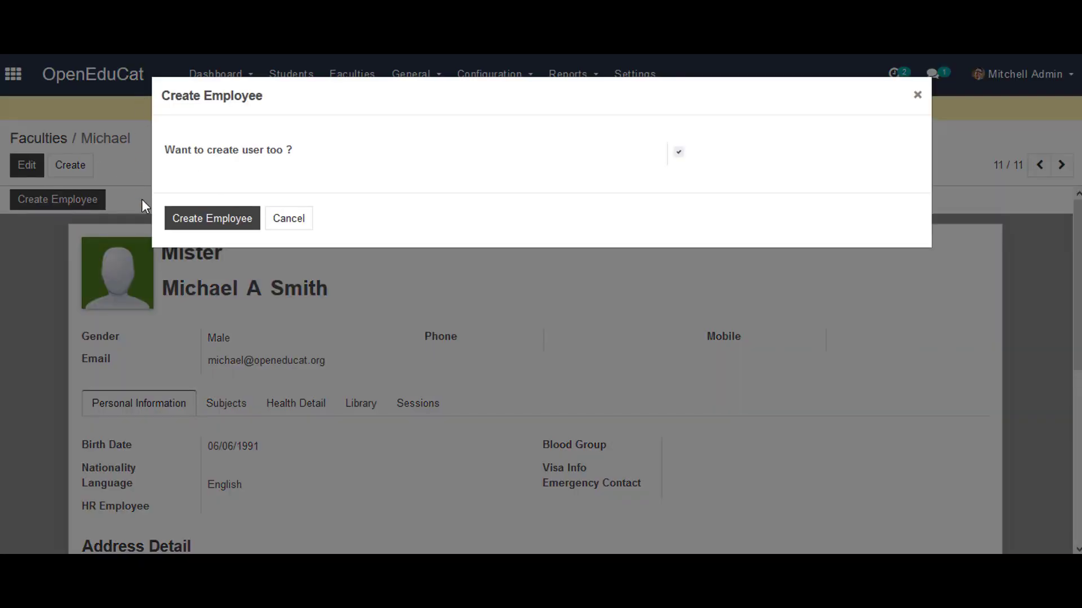
pyautogui.click(214, 221)
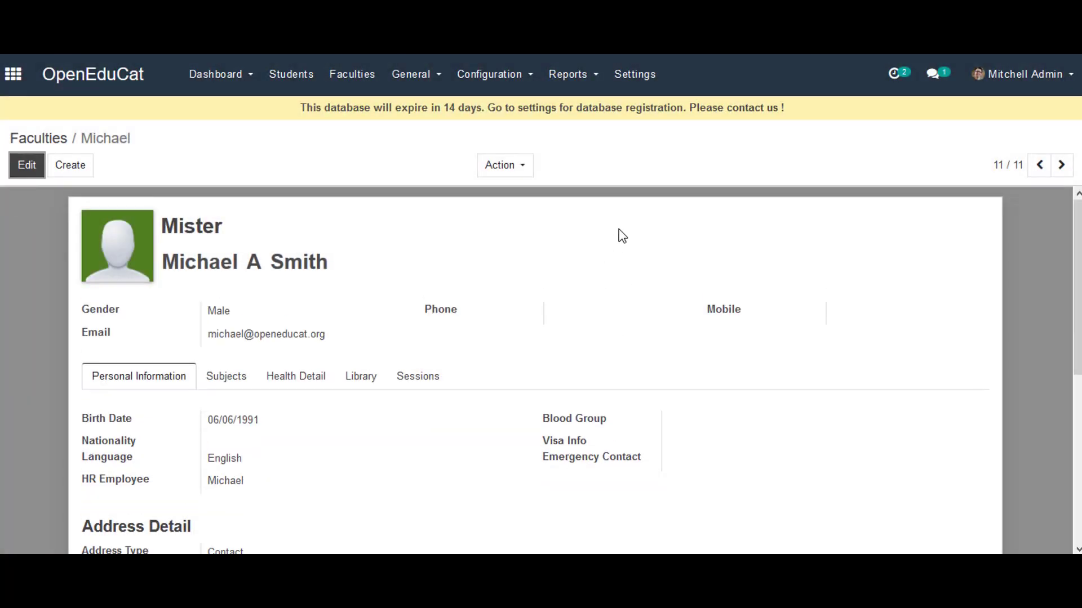
pyautogui.scroll(-4, 599, 316)
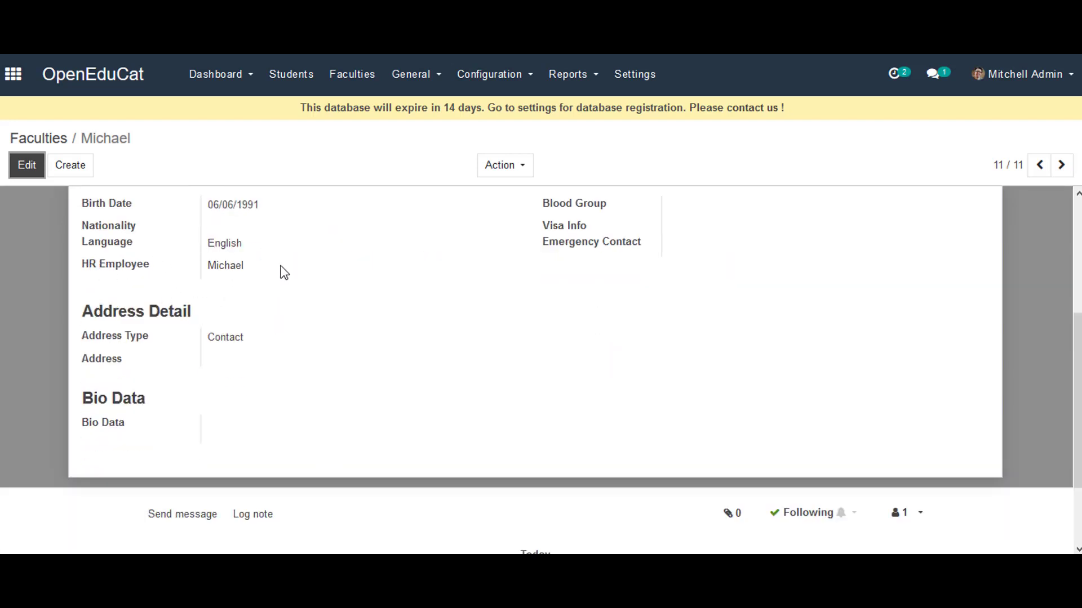
pyautogui.scroll(4, 457, 433)
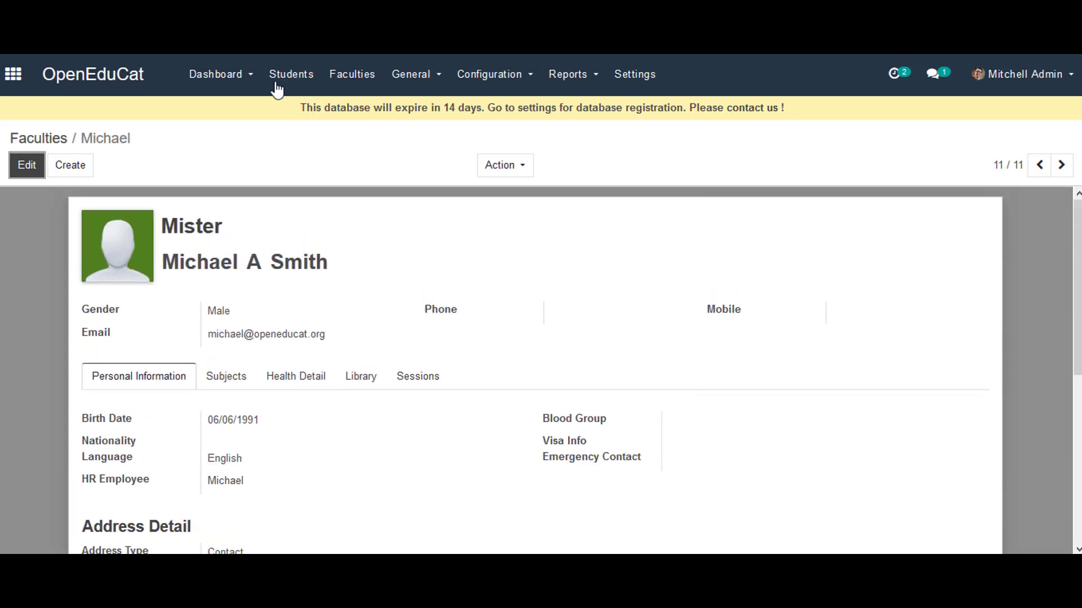
# Step: Open Settings > Users & Companies > Users and scroll to the new faculty's user
pyautogui.click(13, 74)
pyautogui.scroll(-3, 1033, 404)
pyautogui.scroll(-5, 792, 383)
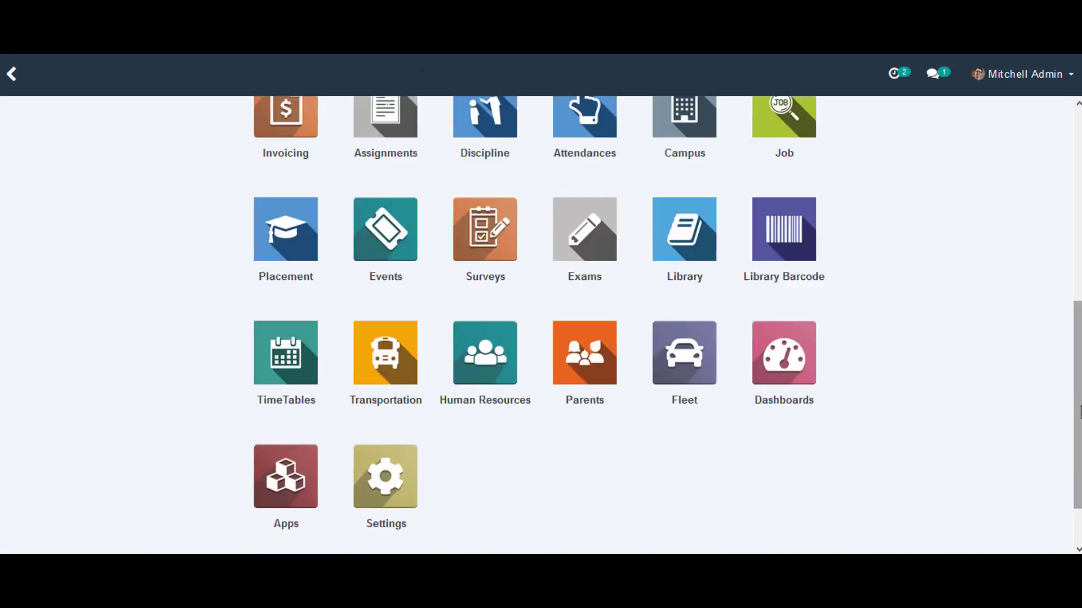
pyautogui.click(395, 416)
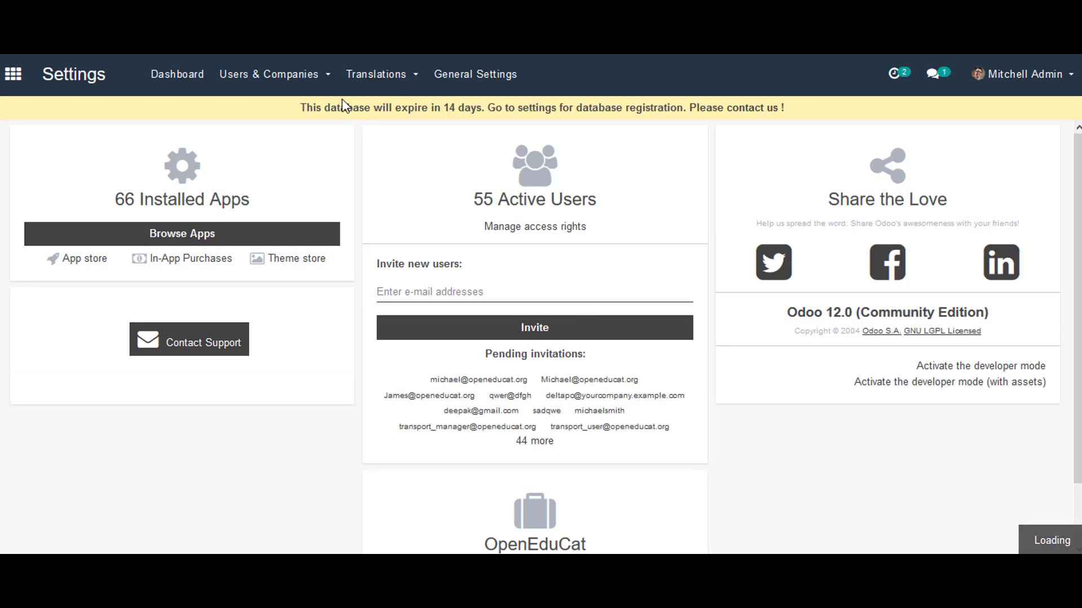
pyautogui.click(304, 74)
pyautogui.click(289, 120)
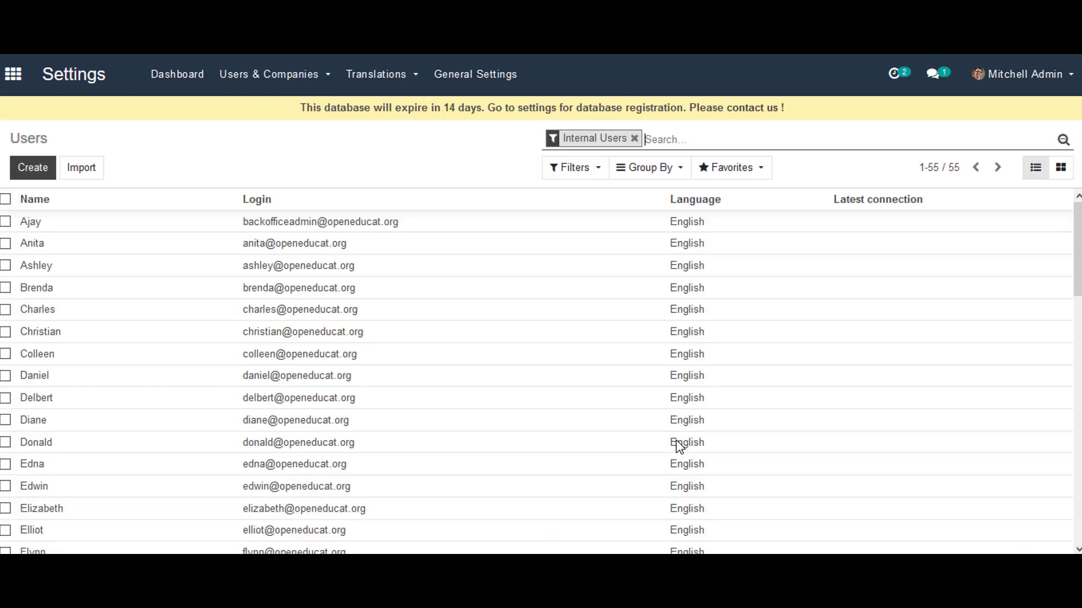
pyautogui.scroll(-5, 620, 451)
pyautogui.scroll(-5, 451, 505)
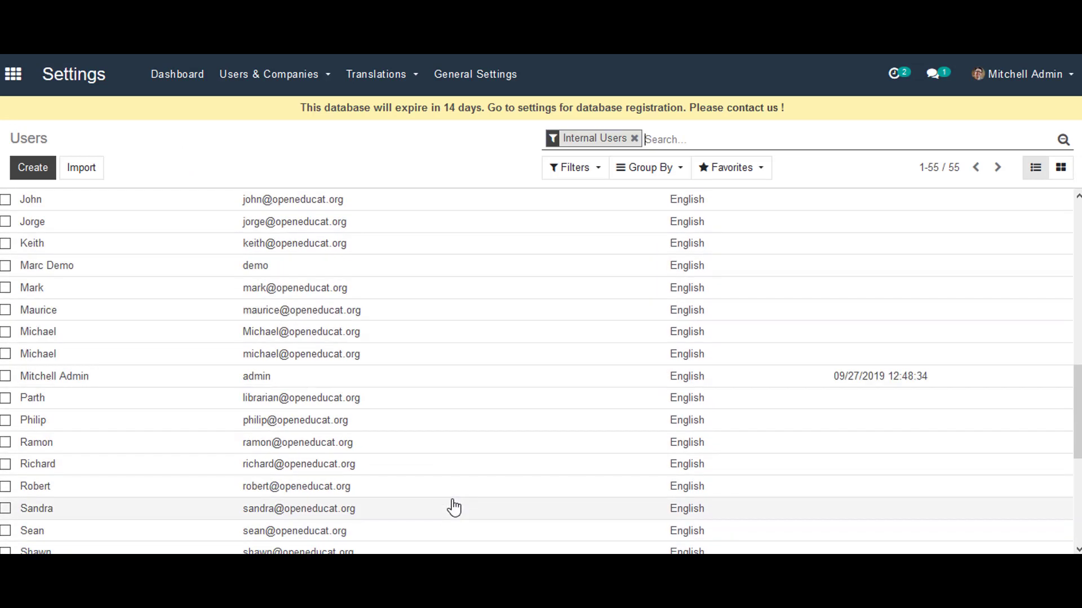
pyautogui.scroll(10, 451, 507)
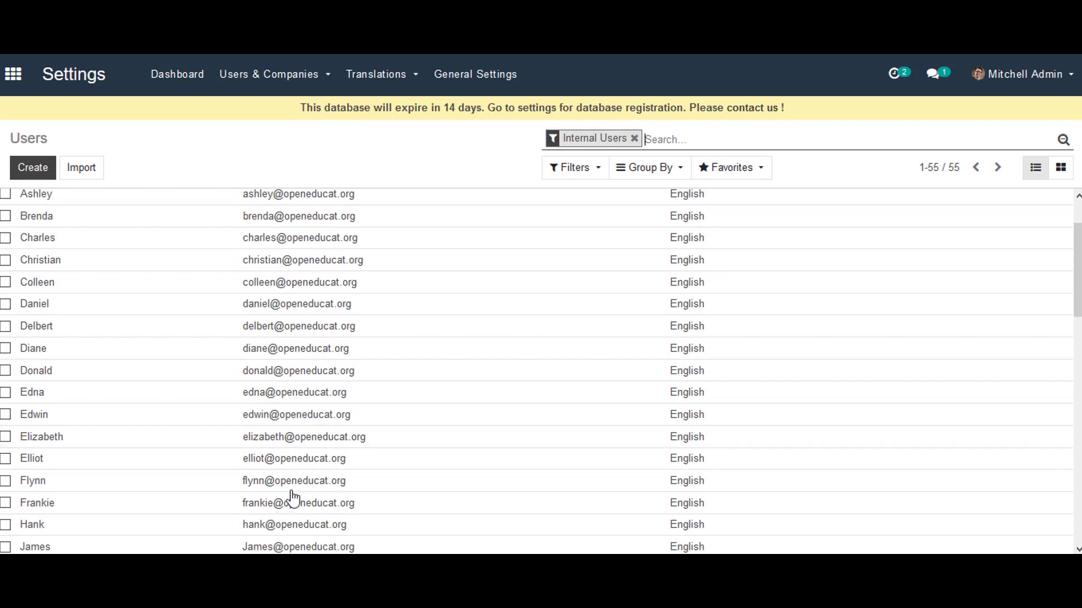
pyautogui.scroll(-3, 344, 414)
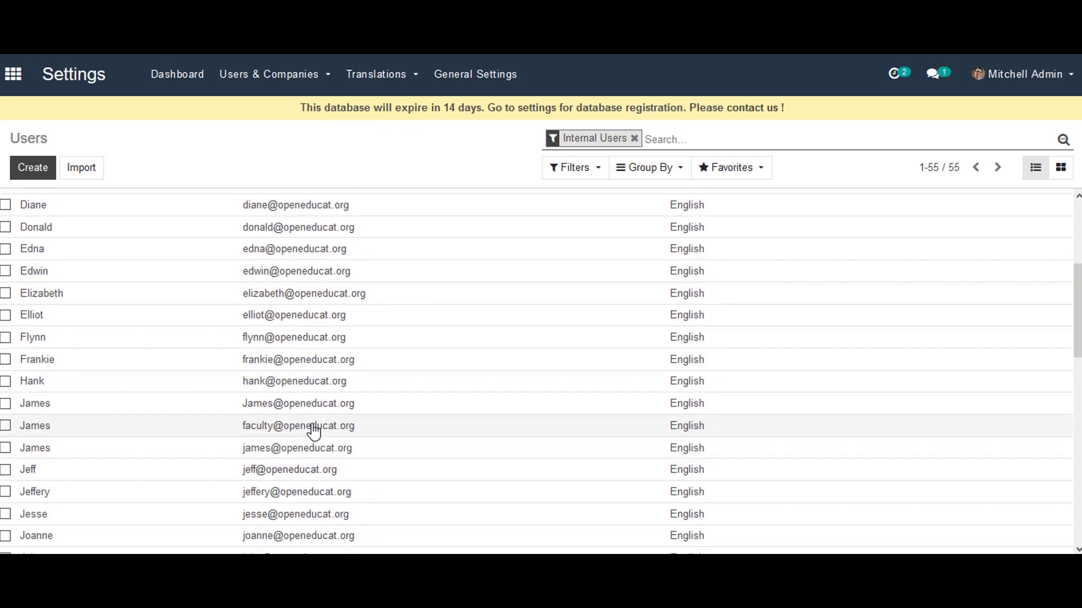
pyautogui.scroll(-4, 338, 435)
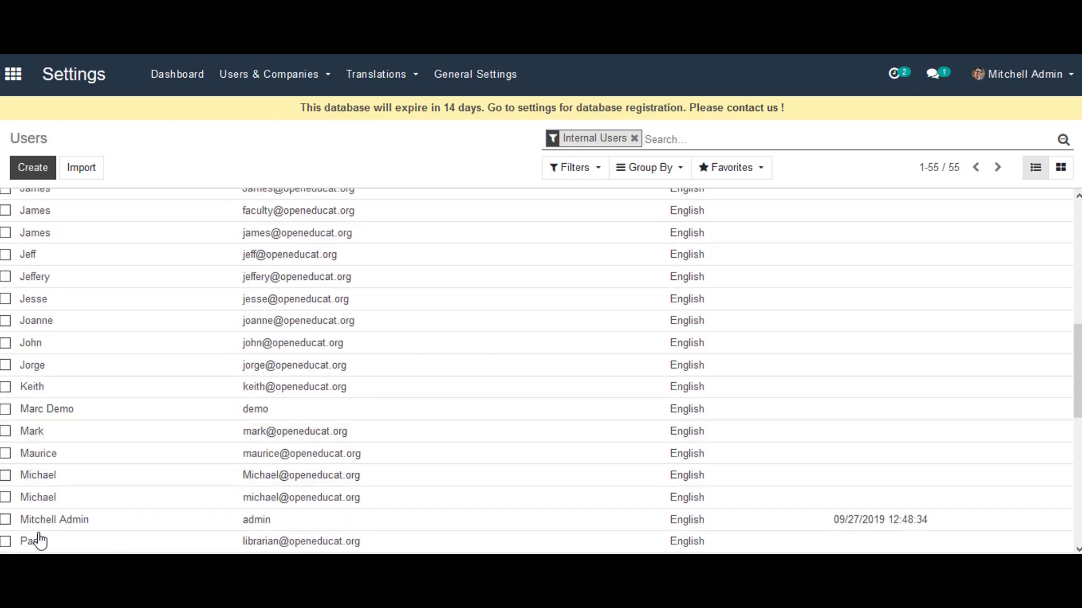
# Step: Open the new faculty user's record to review its Faculty access rights
pyautogui.click(7, 499)
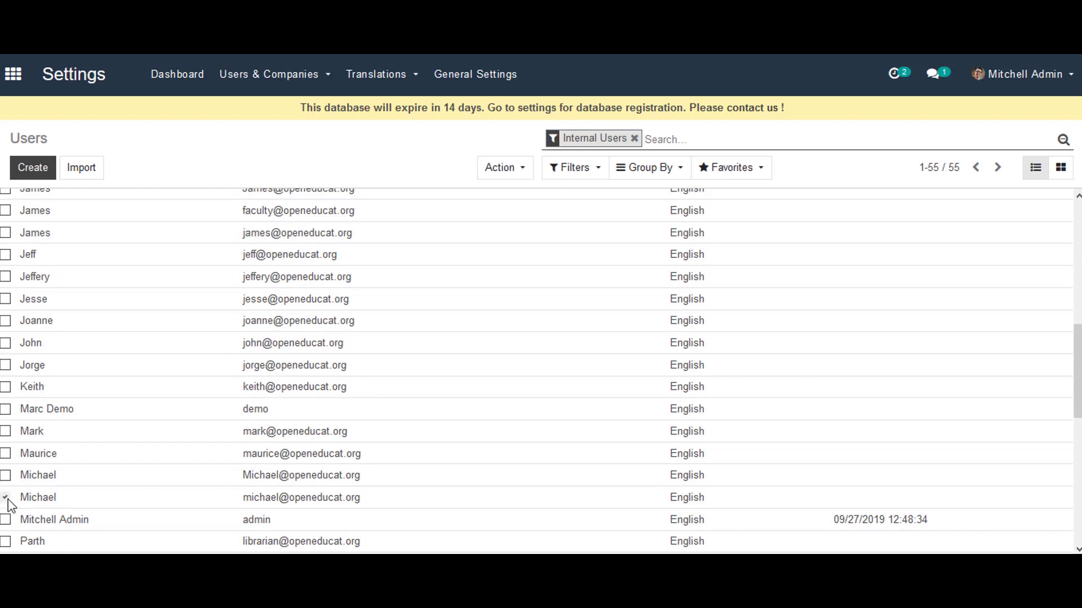
pyautogui.click(49, 503)
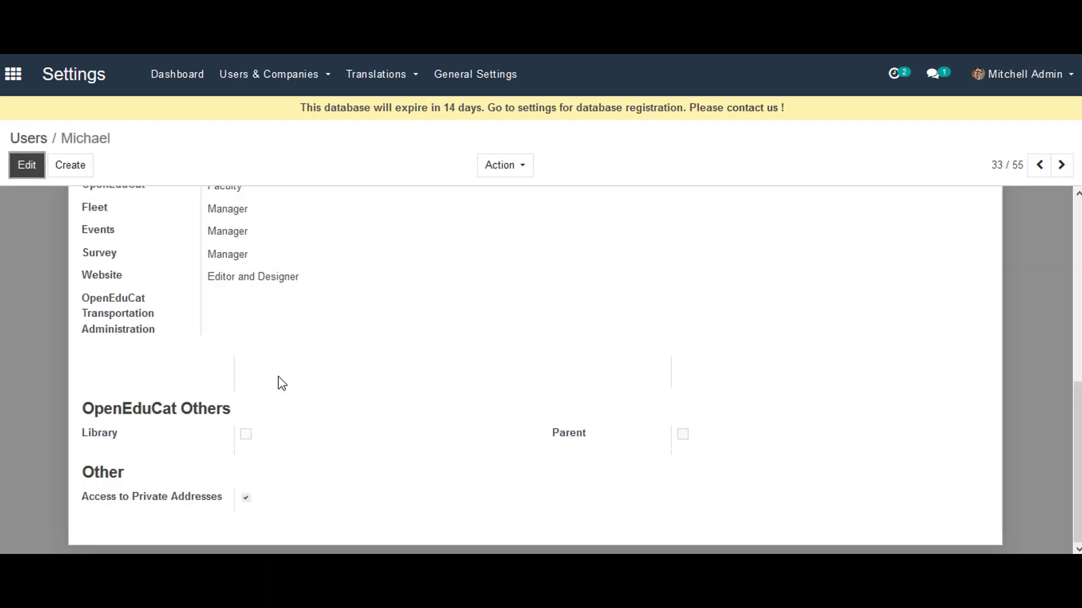